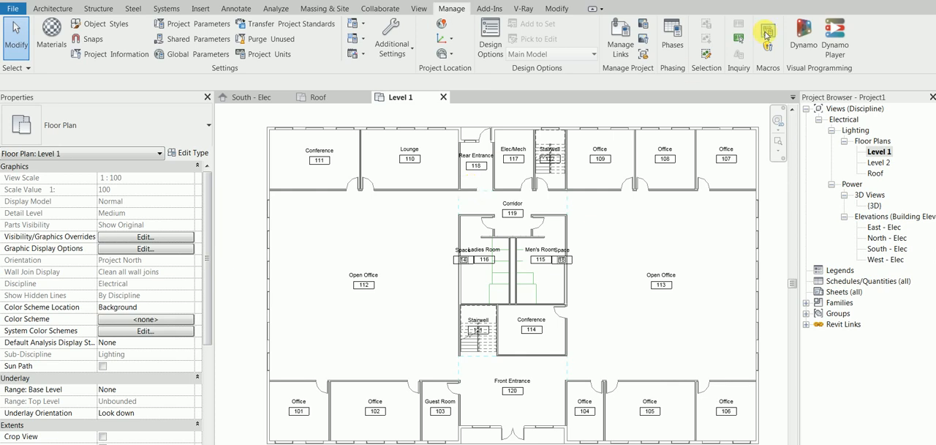
# - Bring up the captured table of required lighting levels per space type beside the Level 1 lighting plan
pyautogui.click(855, 131)
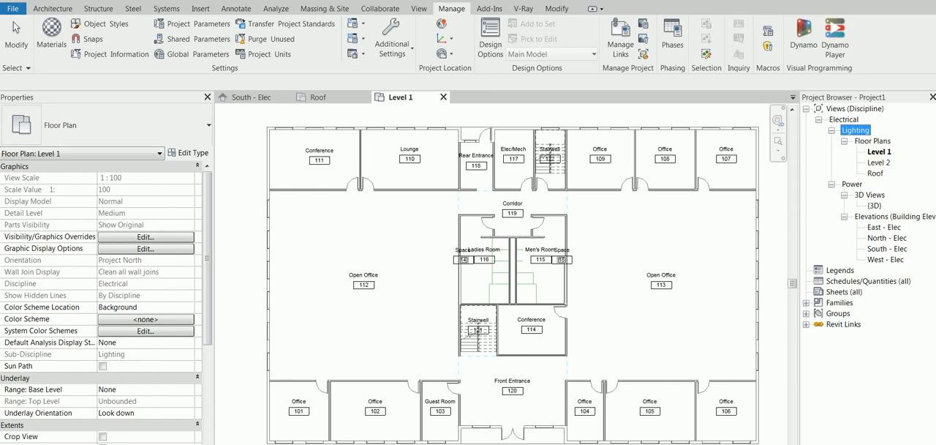
pyautogui.click(528, 443)
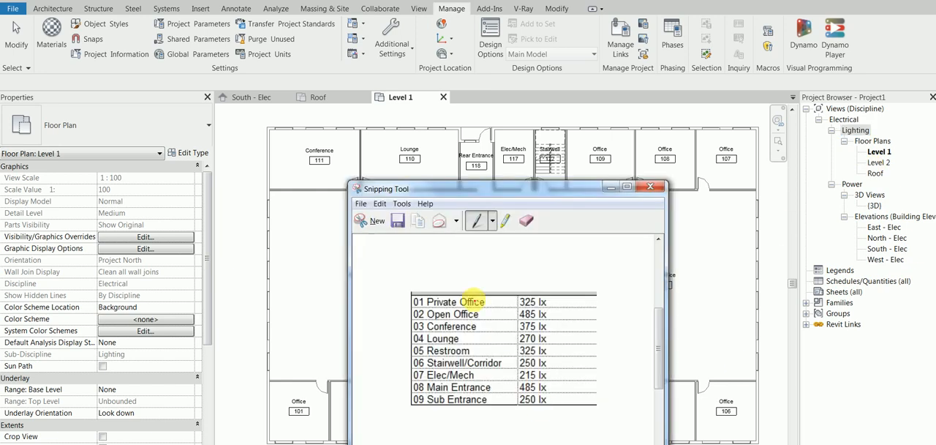
pyautogui.moveTo(500, 190); pyautogui.dragTo(535, 111)
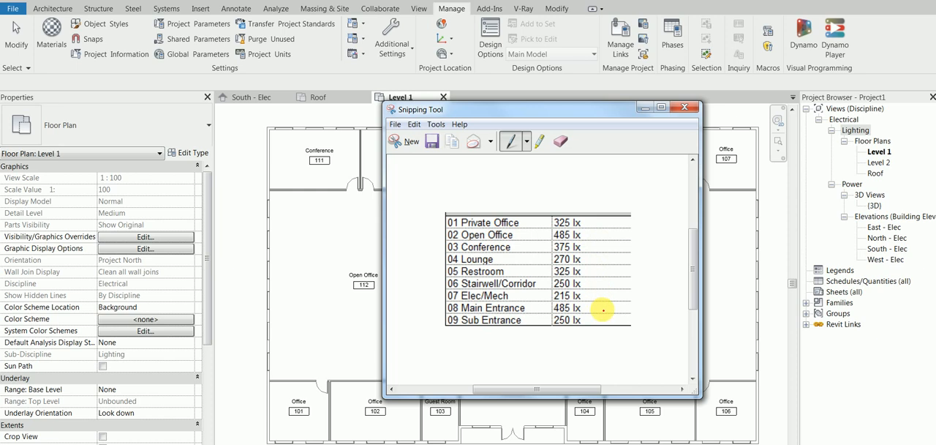
# - Check the Required Lighting Level parameter of the Open Office 112 space, then clear the selection
pyautogui.click(323, 254)
pyautogui.click(338, 258)
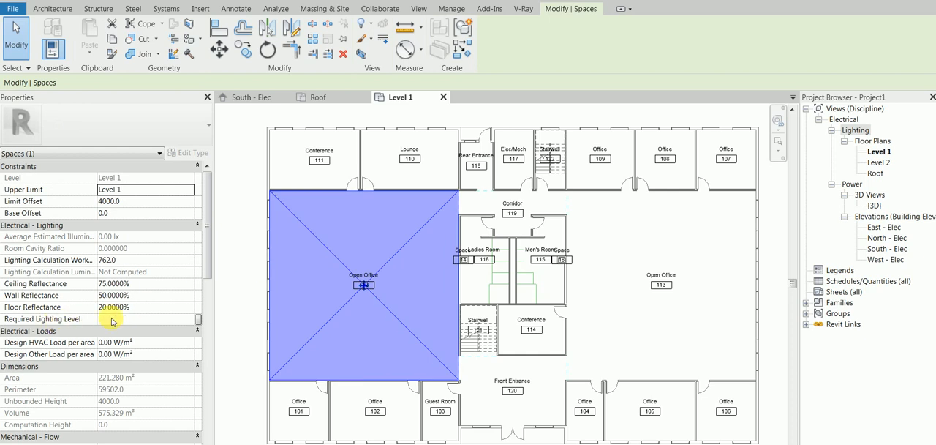
pyautogui.click(244, 257)
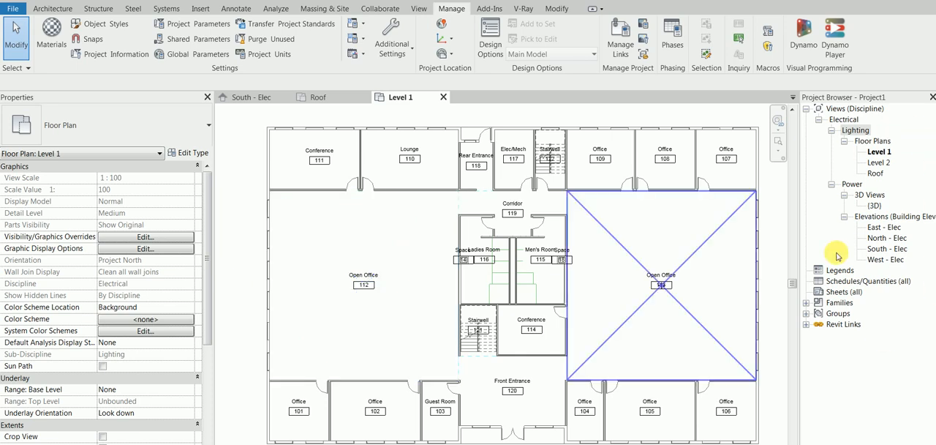
pyautogui.click(418, 10)
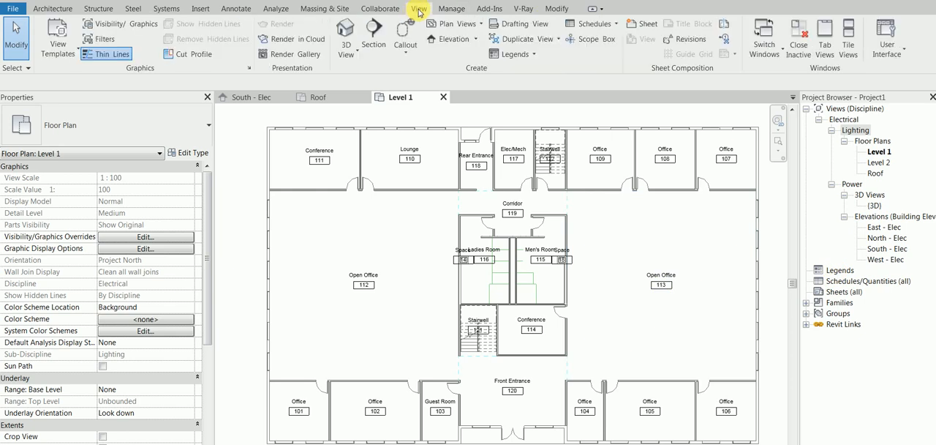
pyautogui.click(592, 25)
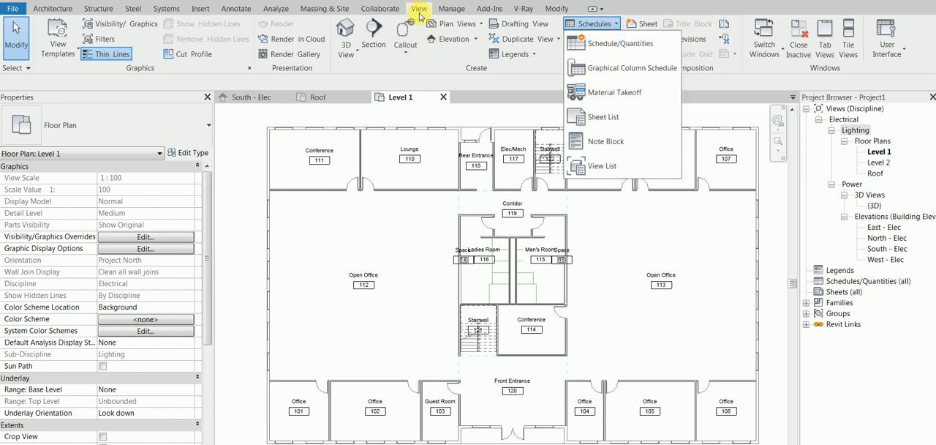
pyautogui.click(242, 133)
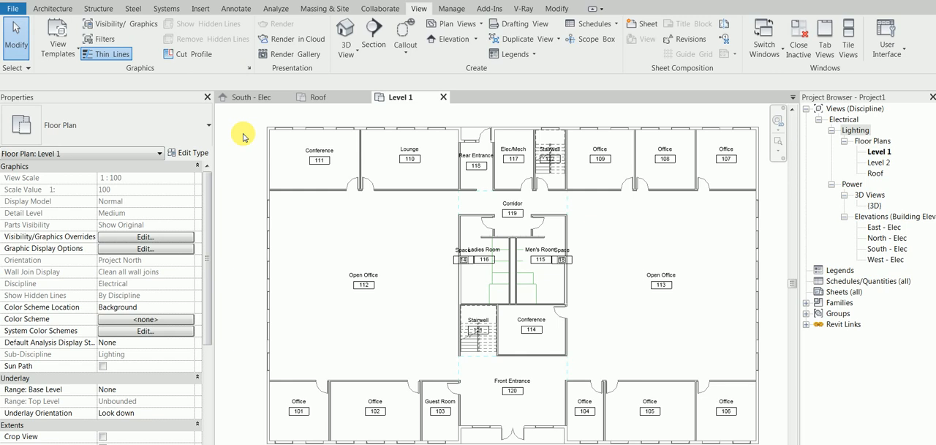
pyautogui.click(616, 25)
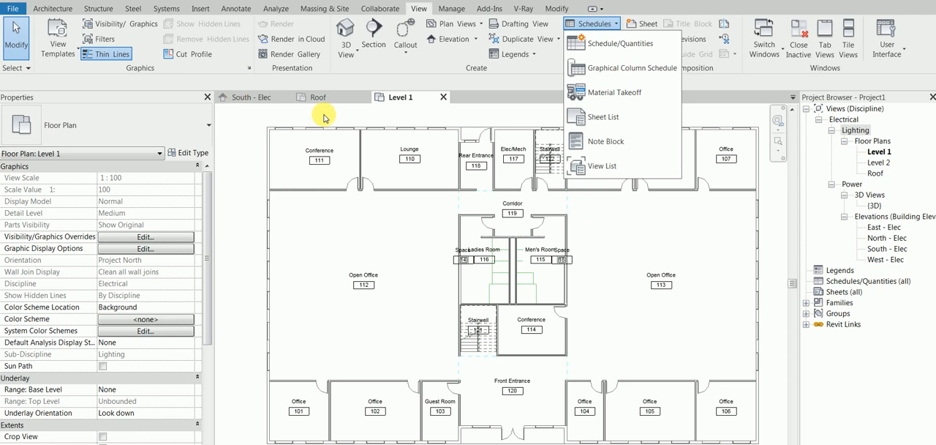
pyautogui.click(240, 118)
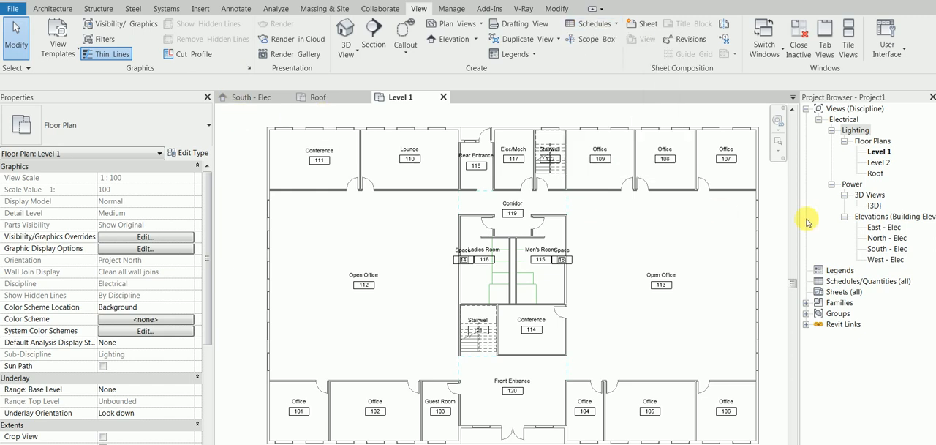
# - Close the Project Browser and show it again, dismissing the save reminder
pyautogui.click(863, 280)
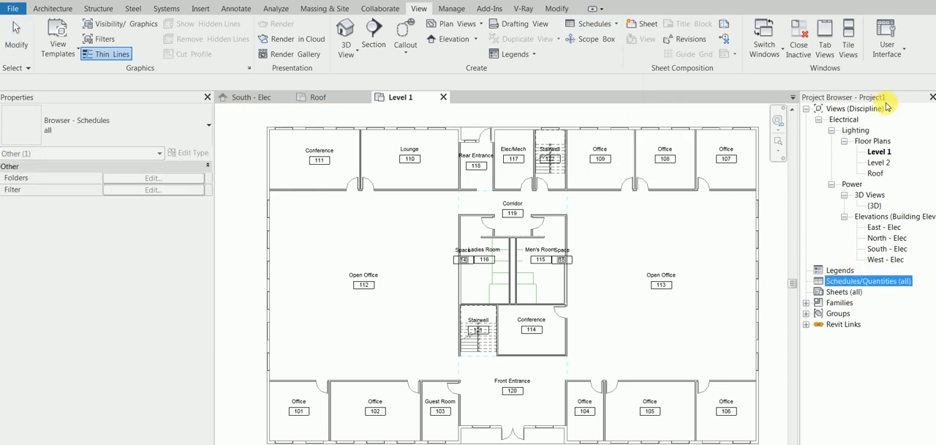
pyautogui.click(931, 97)
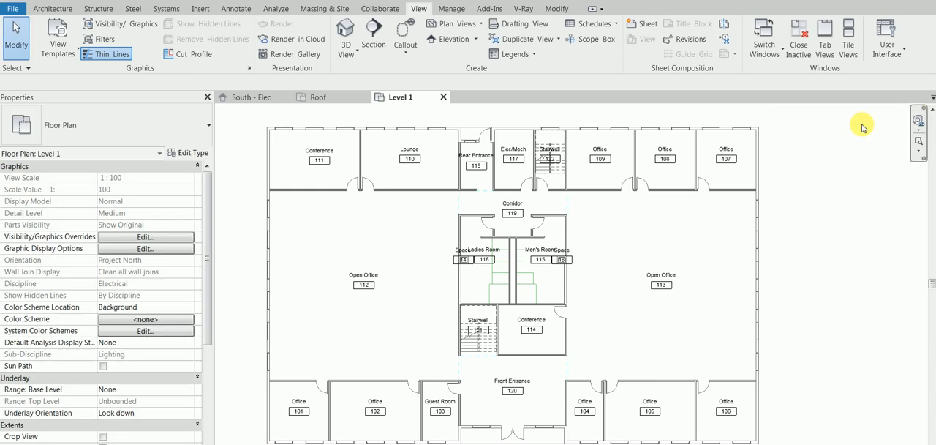
pyautogui.rightClick(801, 173)
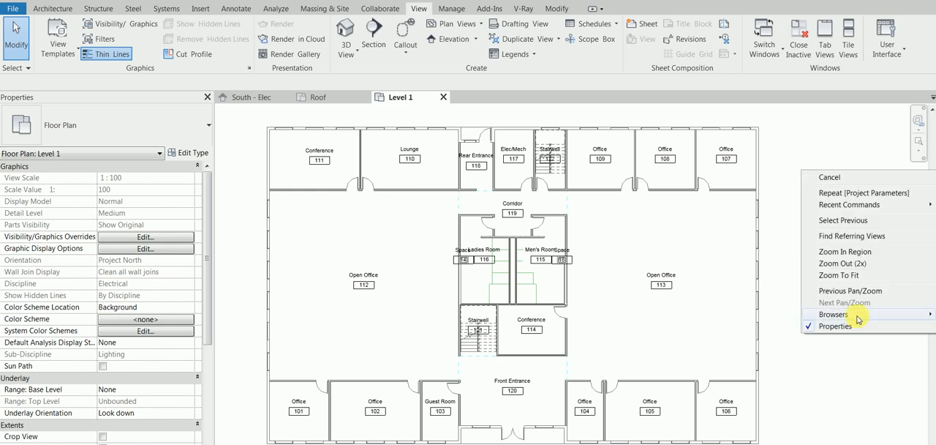
pyautogui.moveTo(858, 320)
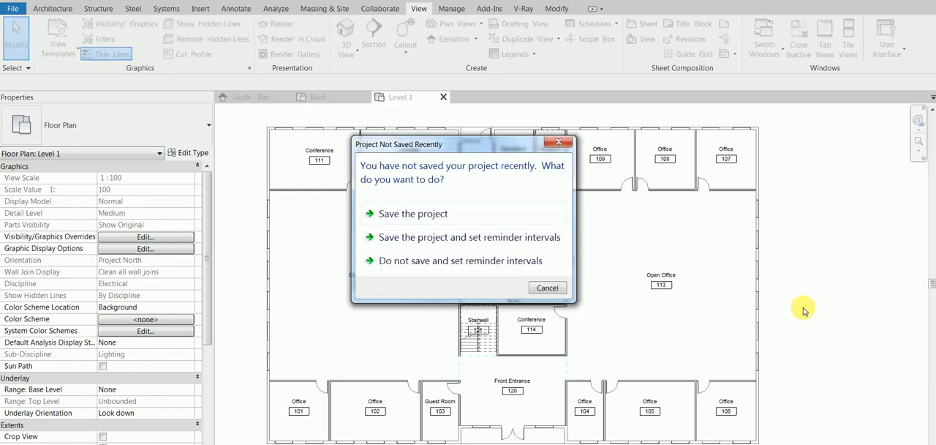
pyautogui.click(559, 141)
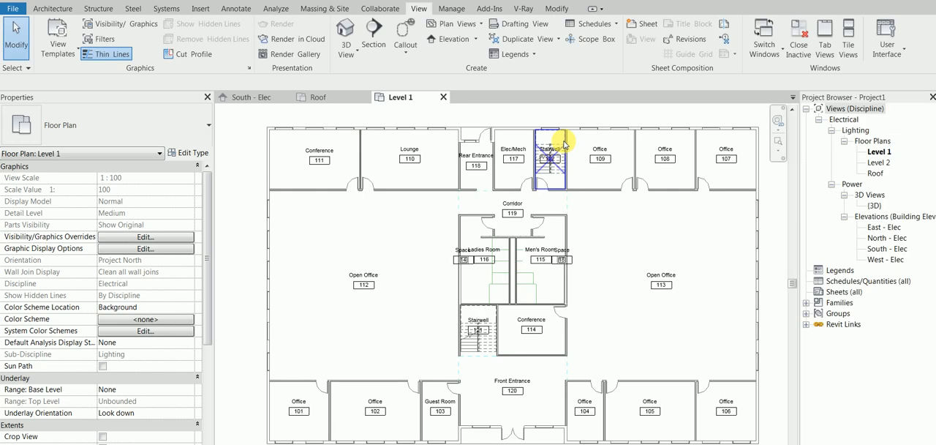
pyautogui.moveTo(678, 241)
pyautogui.mouseDown(button='middle')
pyautogui.moveTo(634, 242)
pyautogui.moveTo(671, 240)
pyautogui.mouseUp(button='middle')
# - Start a new schedule for the Spaces category and set it to schedule keys
pyautogui.click(845, 281)
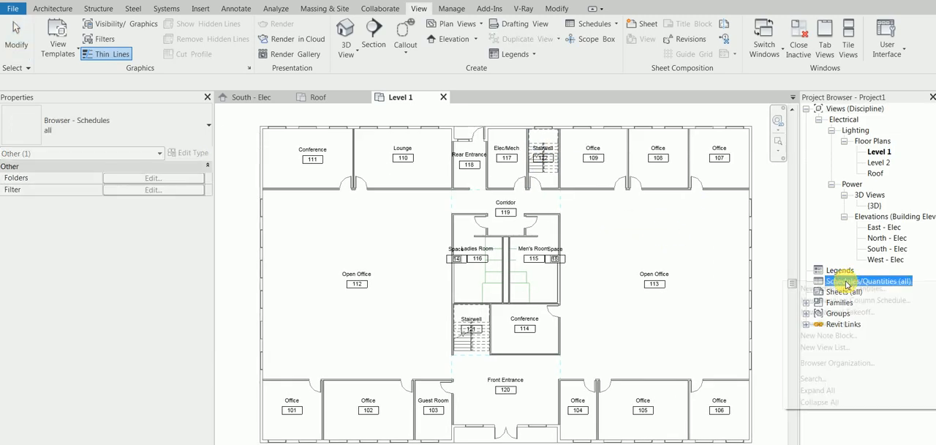
pyautogui.rightClick(846, 282)
pyautogui.click(846, 289)
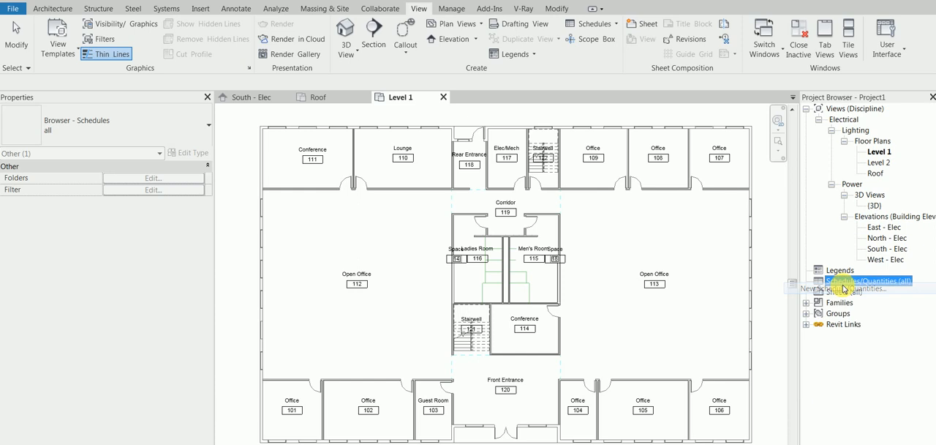
pyautogui.click(397, 220)
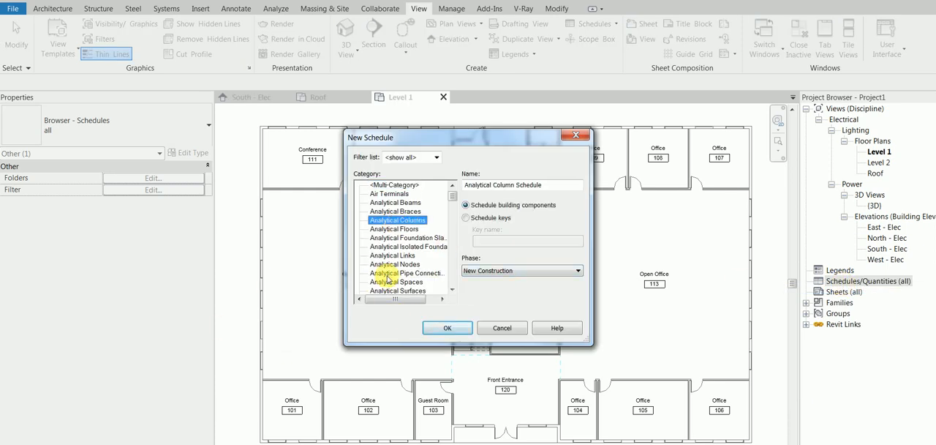
pyautogui.press('s')
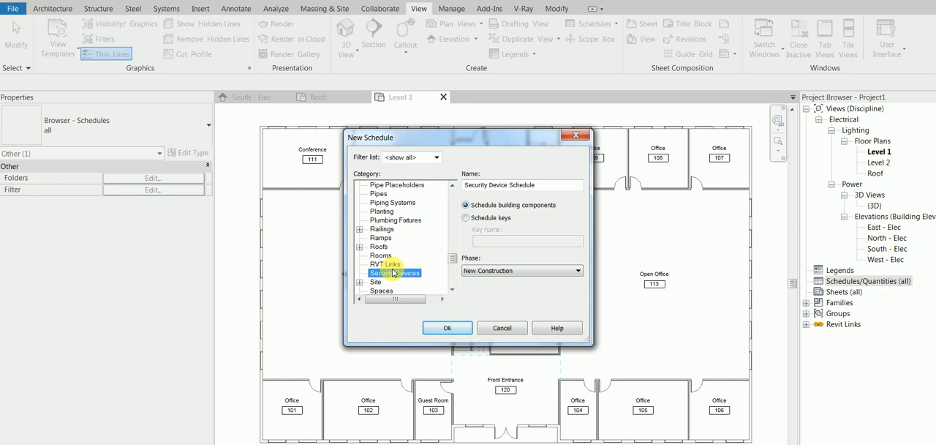
pyautogui.scroll(-2, 393, 272)
pyautogui.click(391, 273)
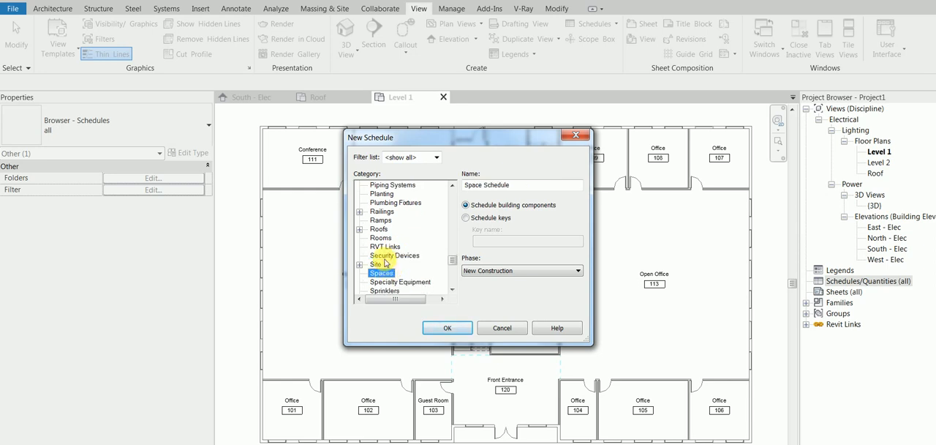
pyautogui.click(498, 218)
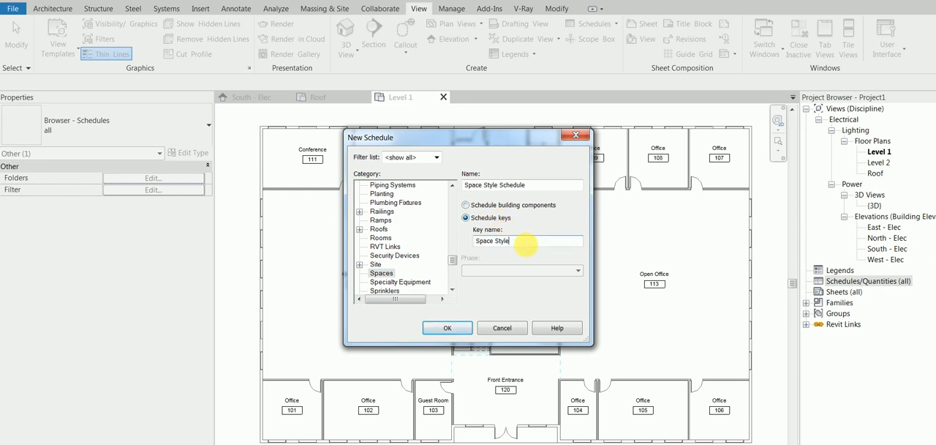
# - Name the new key schedule "Space Lighting Requirement"
pyautogui.moveTo(513, 241); pyautogui.dragTo(477, 241)
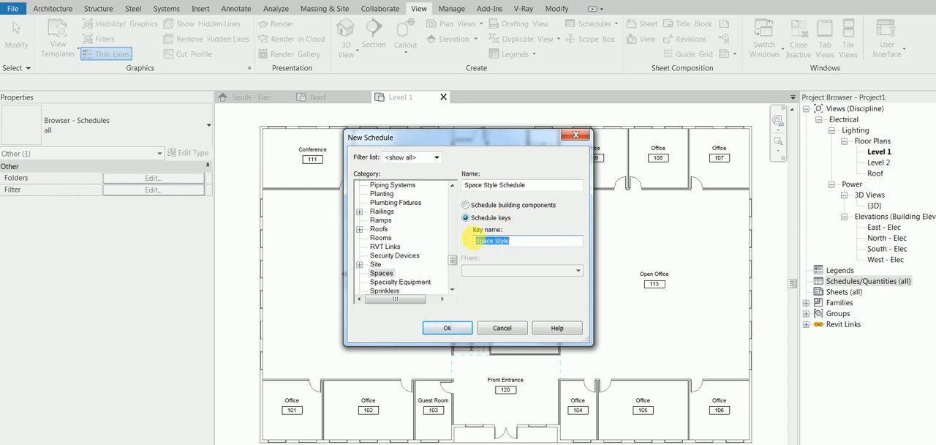
pyautogui.moveTo(538, 188); pyautogui.dragTo(458, 192)
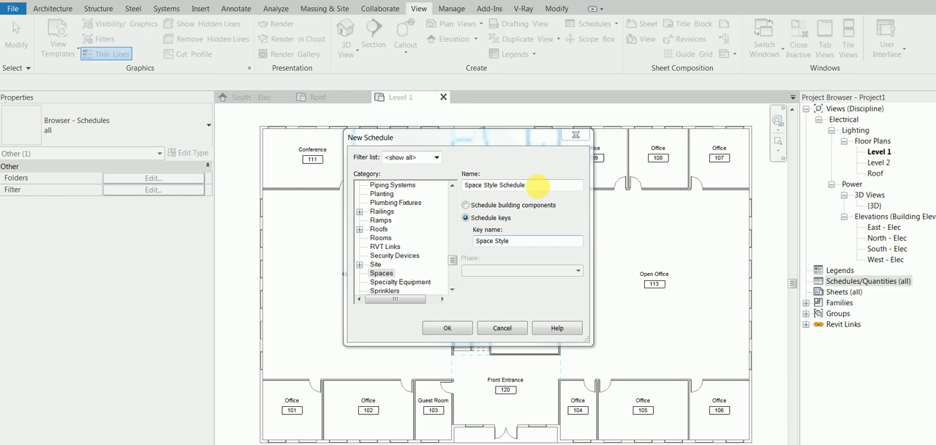
pyautogui.moveTo(545, 185); pyautogui.dragTo(486, 185)
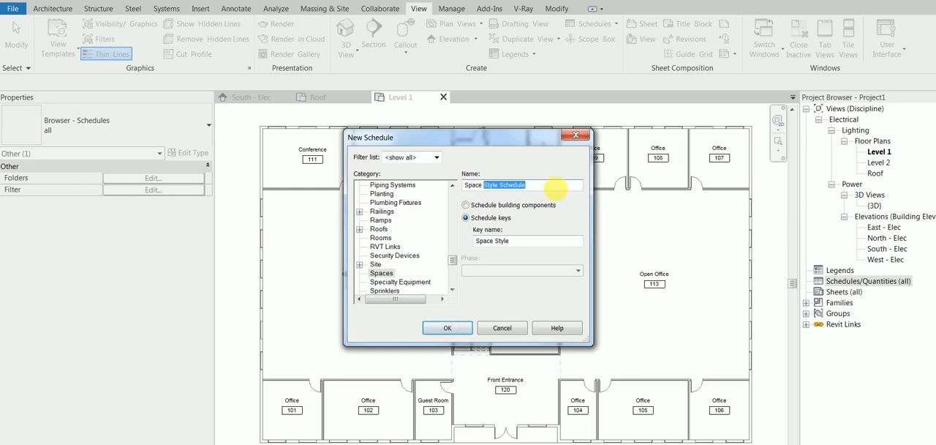
pyautogui.write('Ligh')
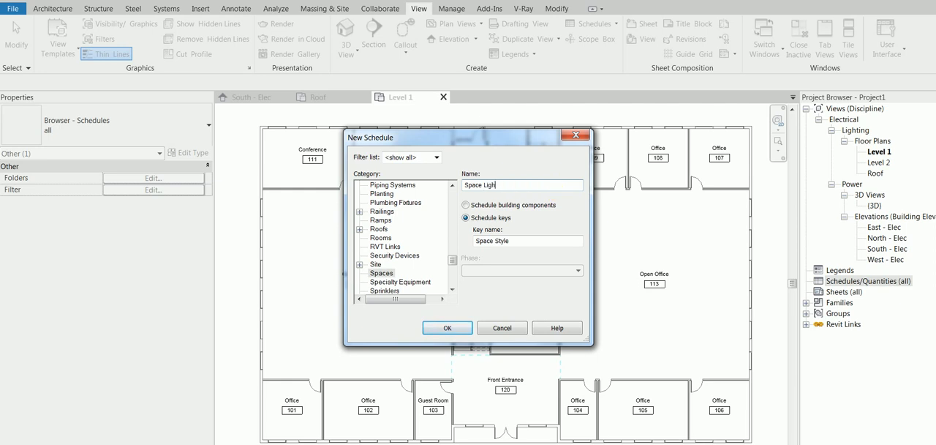
pyautogui.write('ting Requi')
pyautogui.write('emenrt')
pyautogui.press('BackSpace')
pyautogui.press('BackSpace')
pyautogui.press('BackSpace')
pyautogui.press('BackSpace')
pyautogui.press('BackSpace')
pyautogui.press('BackSpace')
pyautogui.press('BackSpace')
pyautogui.press('BackSpace')
pyautogui.write('uirement')
# - Set the key name to "Lighting Requirement" and confirm the new schedule
pyautogui.moveTo(541, 241); pyautogui.dragTo(479, 242)
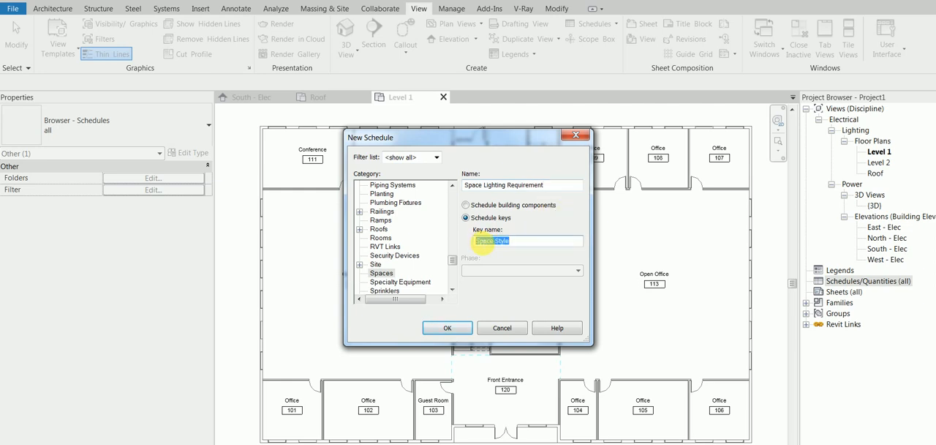
pyautogui.write('Li')
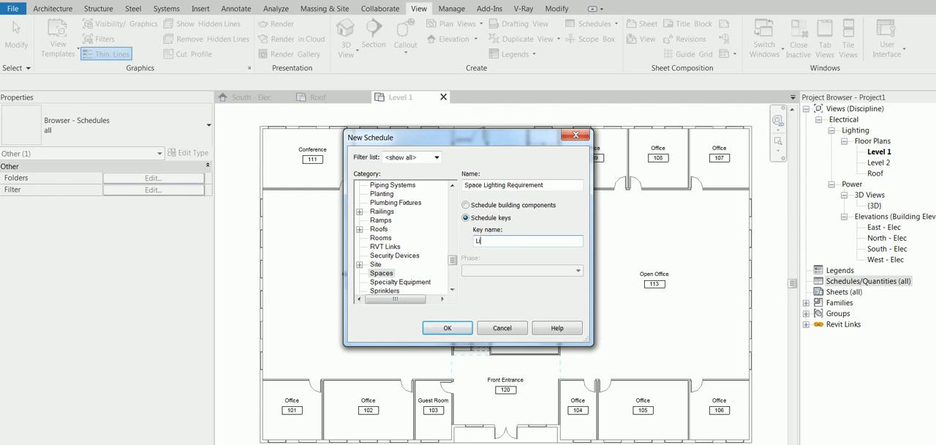
pyautogui.write('hgt')
pyautogui.press('BackSpace')
pyautogui.press('BackSpace')
pyautogui.press('BackSpace')
pyautogui.write('ghting Requirement')
pyautogui.click(447, 327)
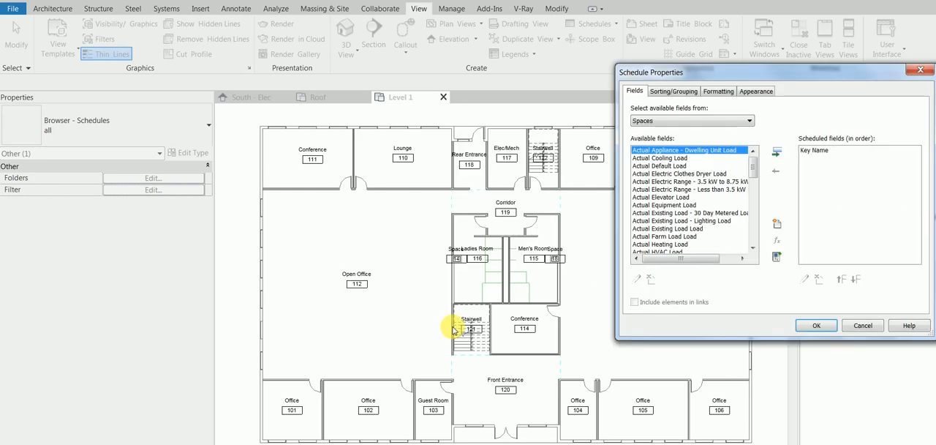
# - Add the Required Lighting Level field after Key Name and create the schedule
pyautogui.moveTo(736, 72); pyautogui.dragTo(411, 71)
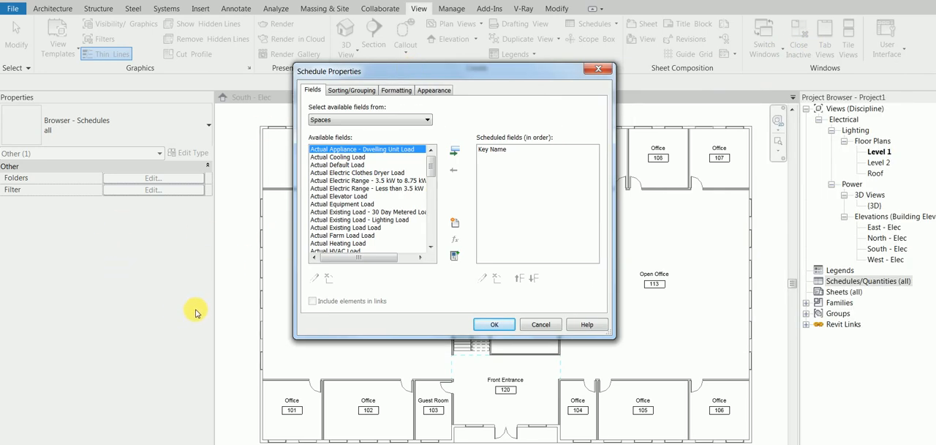
pyautogui.click(358, 172)
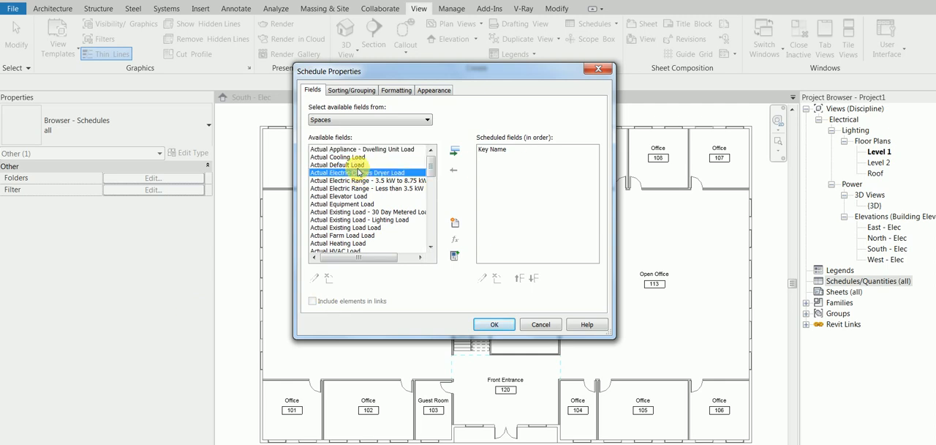
pyautogui.press('r')
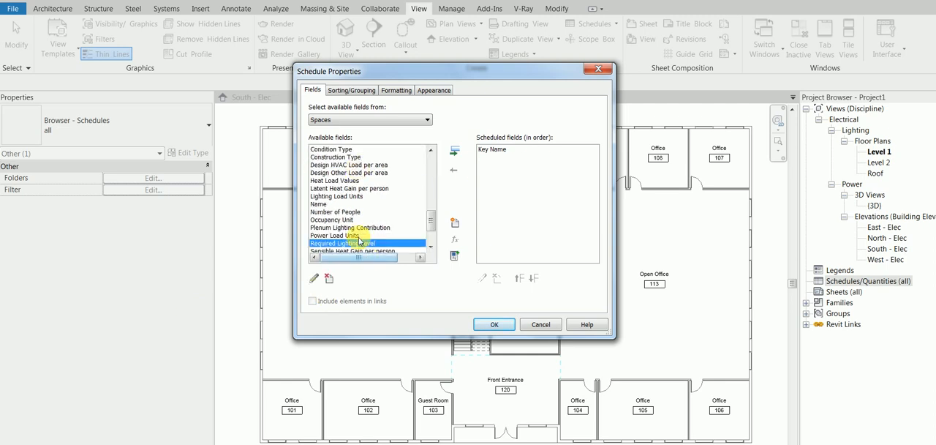
pyautogui.click(456, 149)
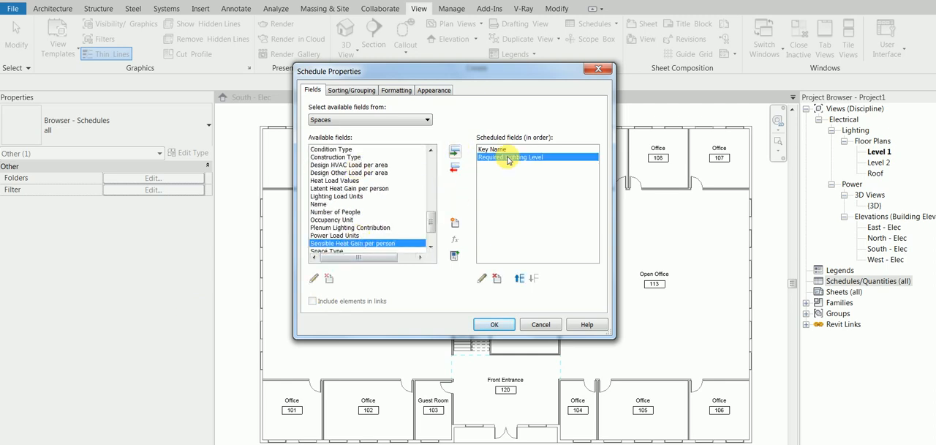
pyautogui.click(495, 325)
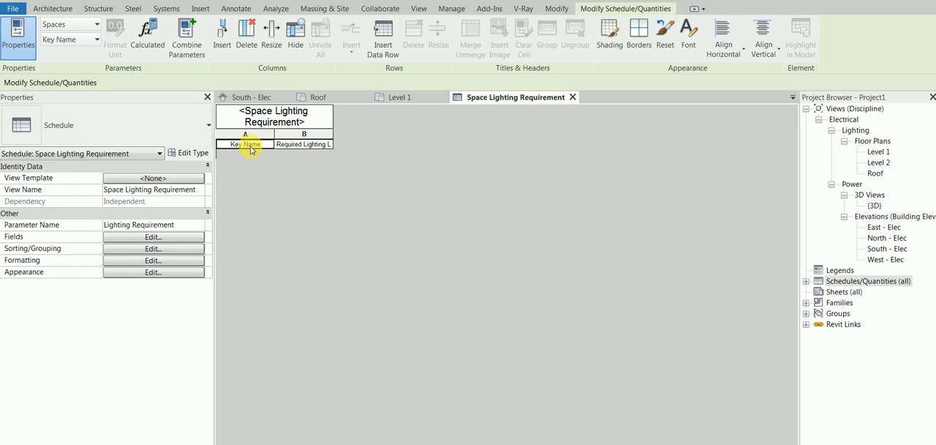
# - Change the heading of the Key Name field to "Electrical Space Name" in the schedule's formatting
pyautogui.click(152, 262)
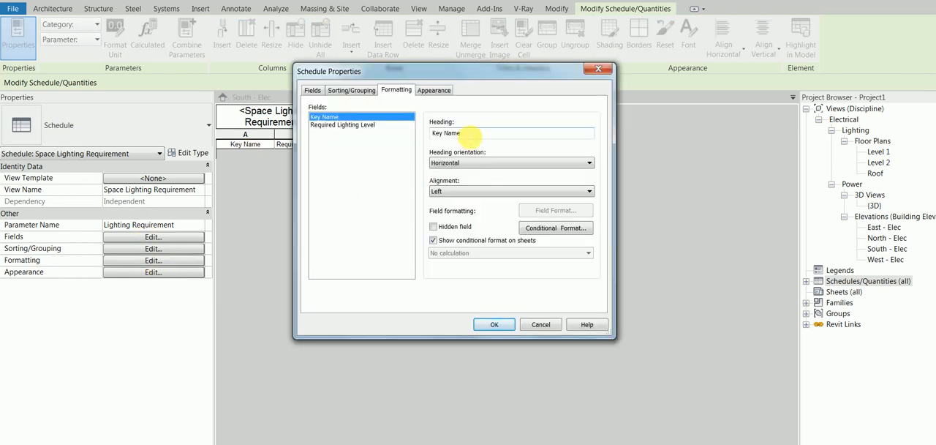
pyautogui.moveTo(470, 135); pyautogui.dragTo(426, 136)
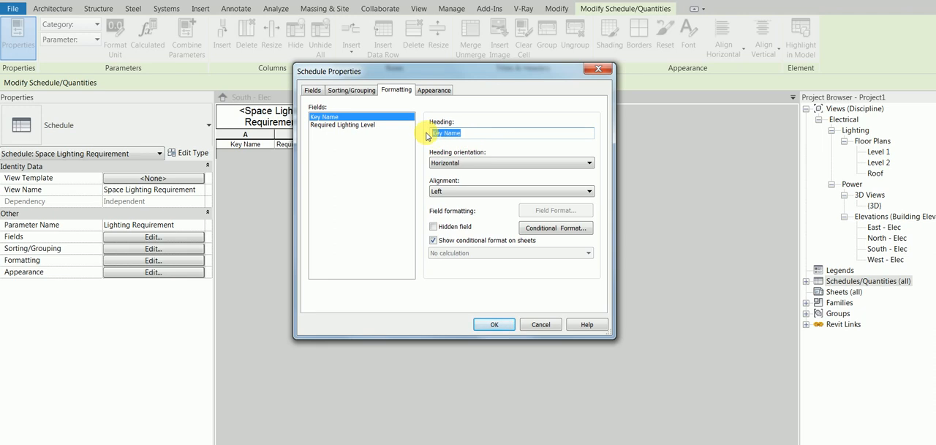
pyautogui.write('Spa')
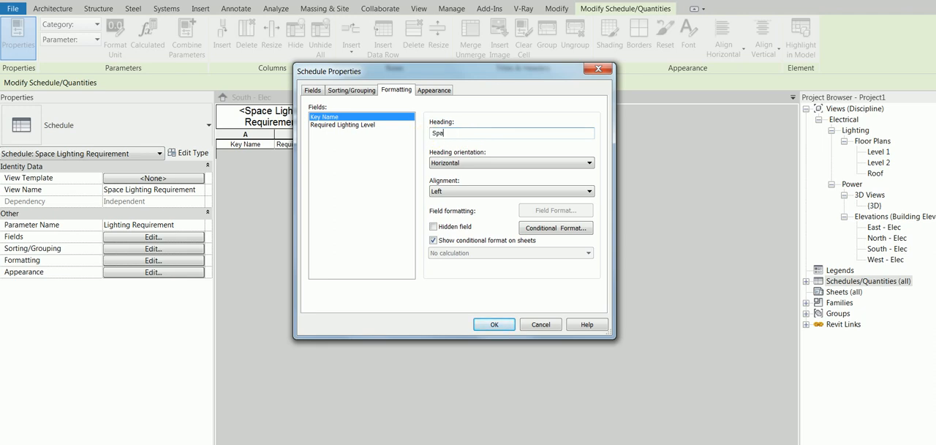
pyautogui.write('ce Nam')
pyautogui.write('Electr')
pyautogui.write('ical')
pyautogui.click(497, 327)
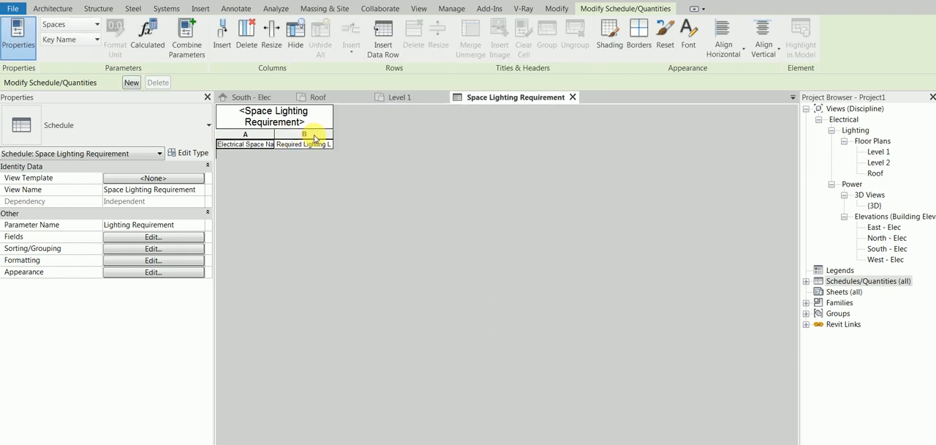
# - Widen the schedule's columns so both column headings and the title fit on one line
pyautogui.click(271, 33)
pyautogui.click(465, 252)
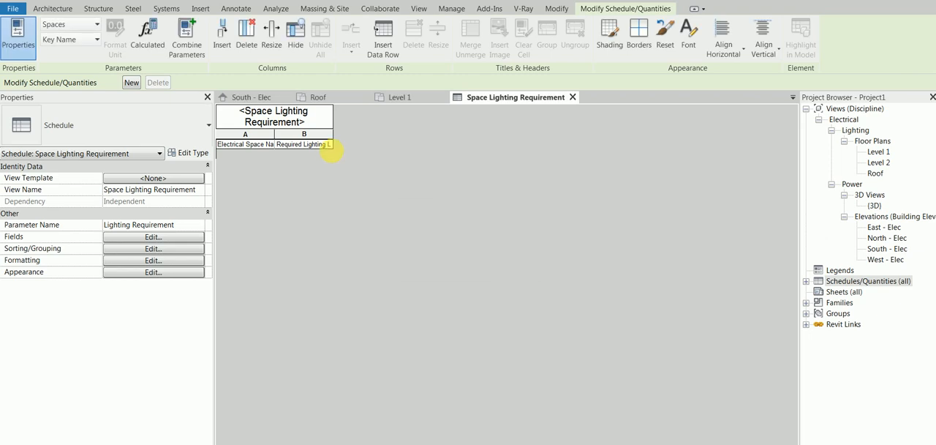
pyautogui.rightClick(280, 138)
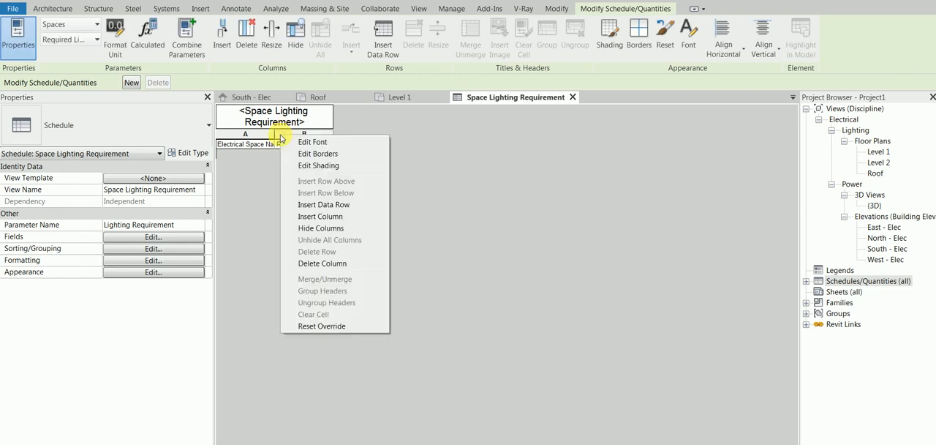
pyautogui.click(487, 186)
pyautogui.moveTo(275, 139); pyautogui.dragTo(438, 137)
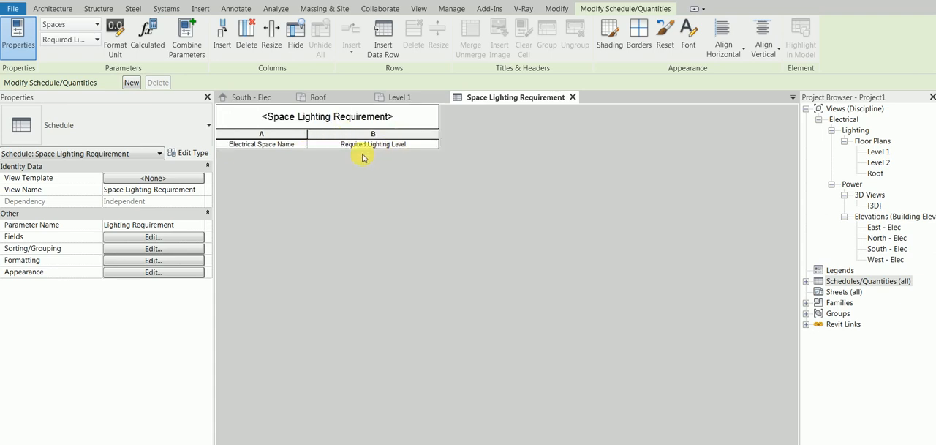
# - Insert nine data rows into the Space Lighting Requirement schedule
pyautogui.click(260, 144)
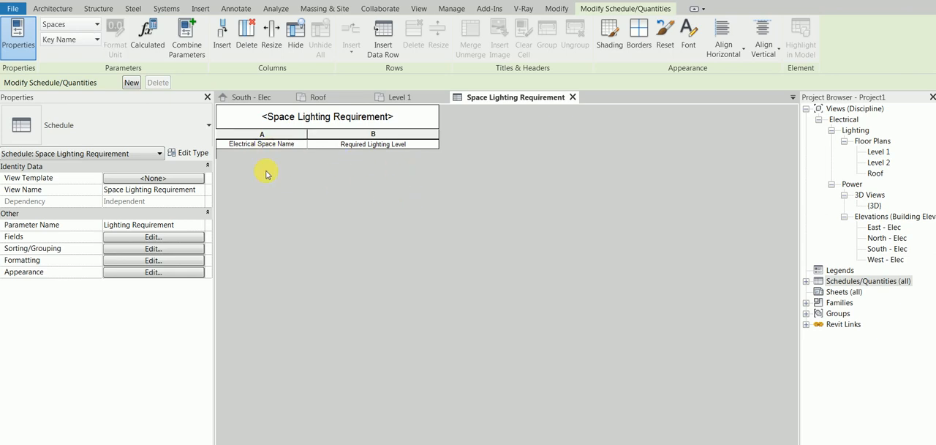
pyautogui.click(345, 146)
pyautogui.click(284, 148)
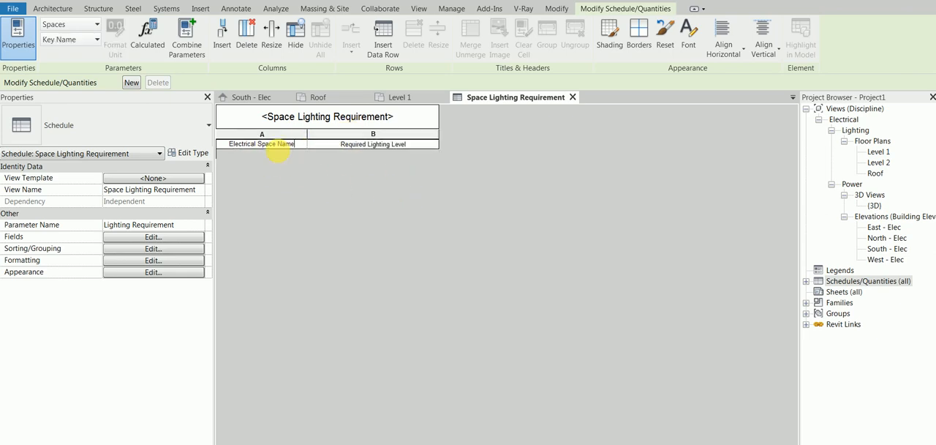
pyautogui.click(397, 48)
pyautogui.click(397, 48)
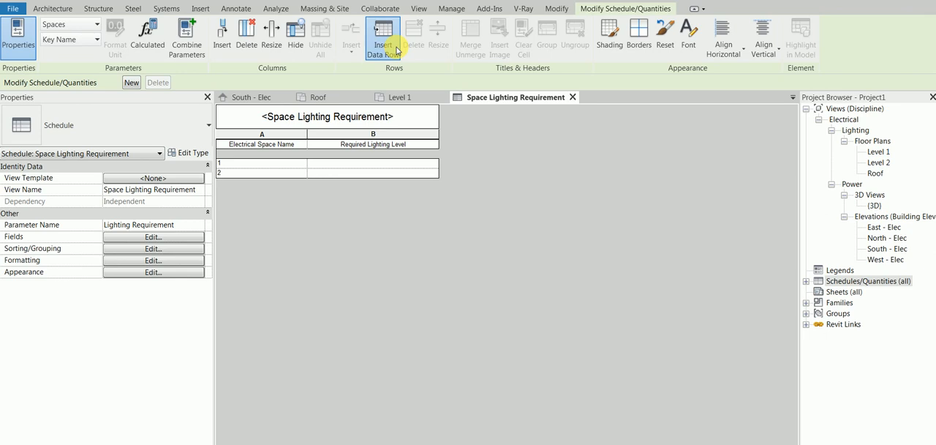
pyautogui.click(397, 48)
pyautogui.click(397, 49)
pyautogui.click(397, 49)
pyautogui.click(397, 49)
pyautogui.click(397, 50)
pyautogui.click(397, 50)
pyautogui.click(397, 50)
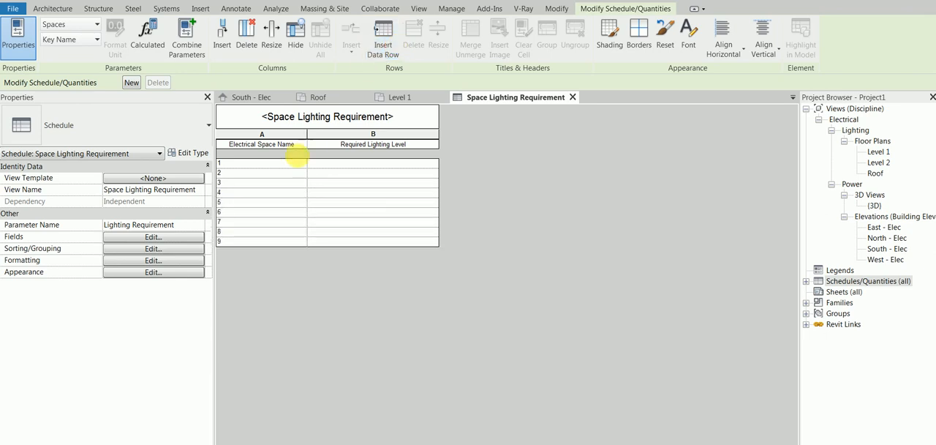
# - Name the first row "1 Private Office", following the space list in the Snipping Tool capture
pyautogui.click(252, 162)
pyautogui.hotkey('alt', 'Tab')
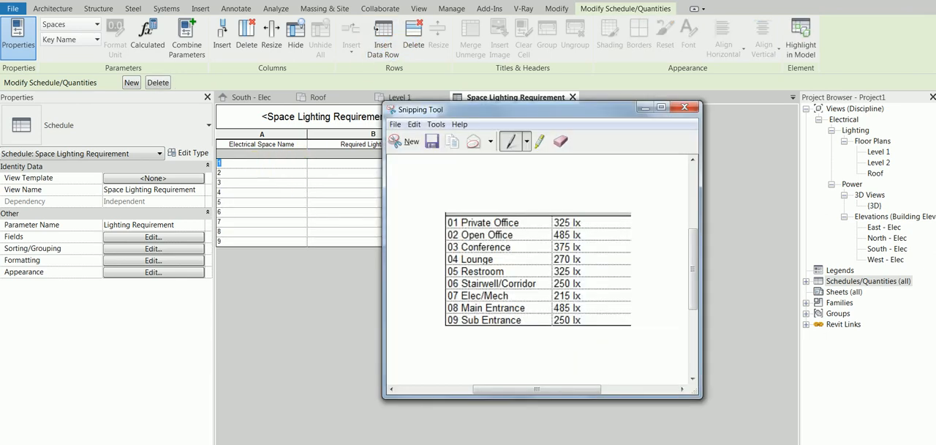
pyautogui.moveTo(541, 208); pyautogui.dragTo(586, 206)
pyautogui.click(258, 167)
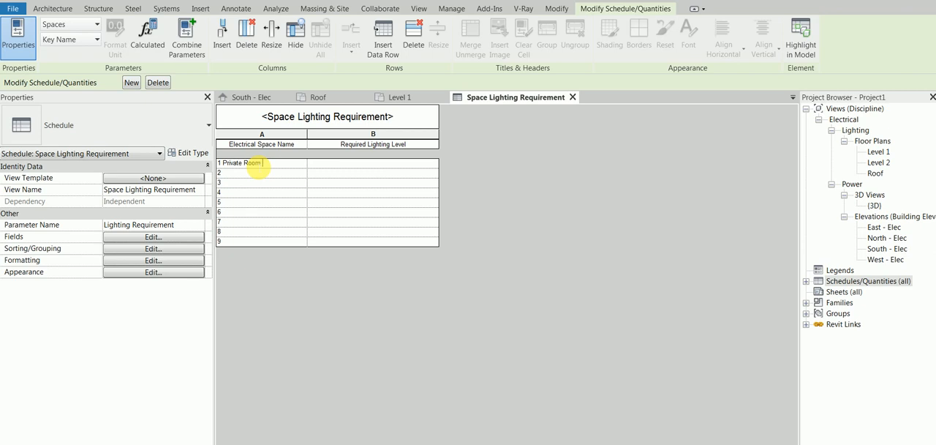
pyautogui.hotkey('alt', 'Tab')
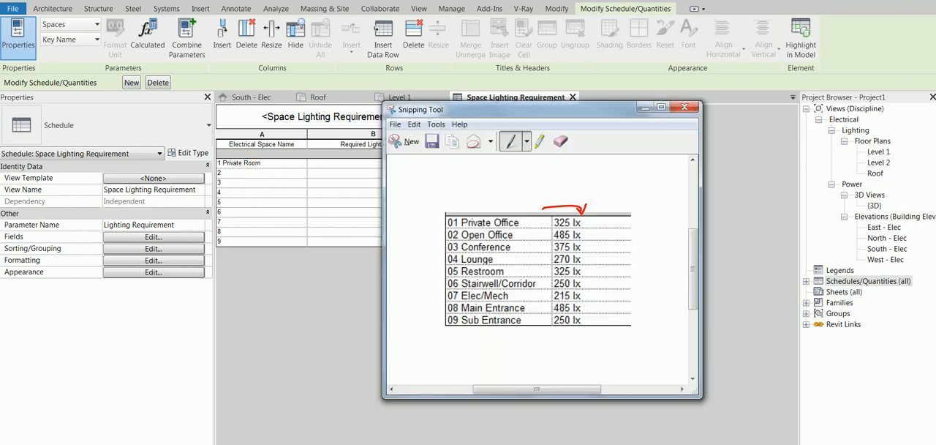
pyautogui.hotkey('alt', 'Tab')
pyautogui.click(279, 160)
pyautogui.moveTo(271, 165); pyautogui.dragTo(246, 171)
pyautogui.write('Office')
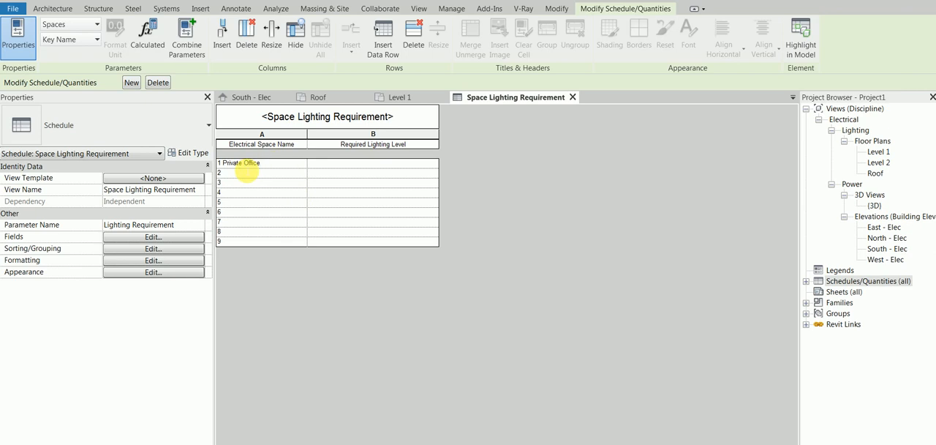
pyautogui.press('Tab')
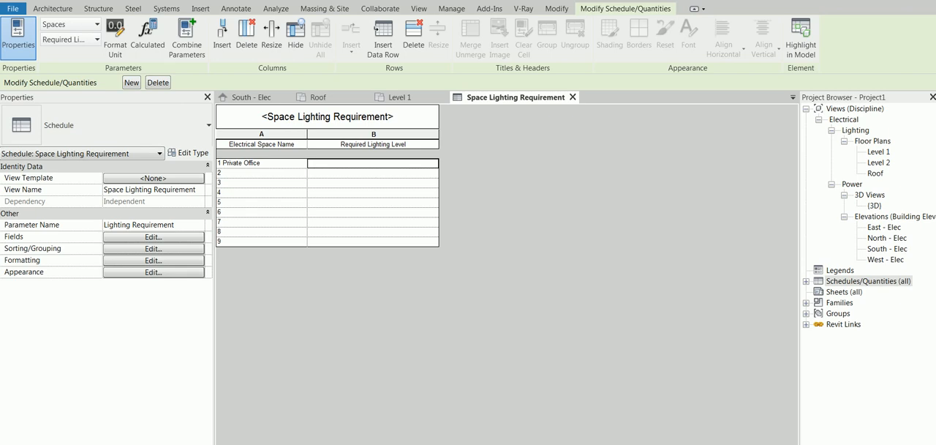
# - Set the Required Lighting Level of Private Office to 325 lx, as given in the Snipping Tool capture
pyautogui.hotkey('alt', 'Tab')
pyautogui.hotkey('alt', 'Tab')
pyautogui.click(337, 166)
pyautogui.click(339, 166)
pyautogui.write('325')
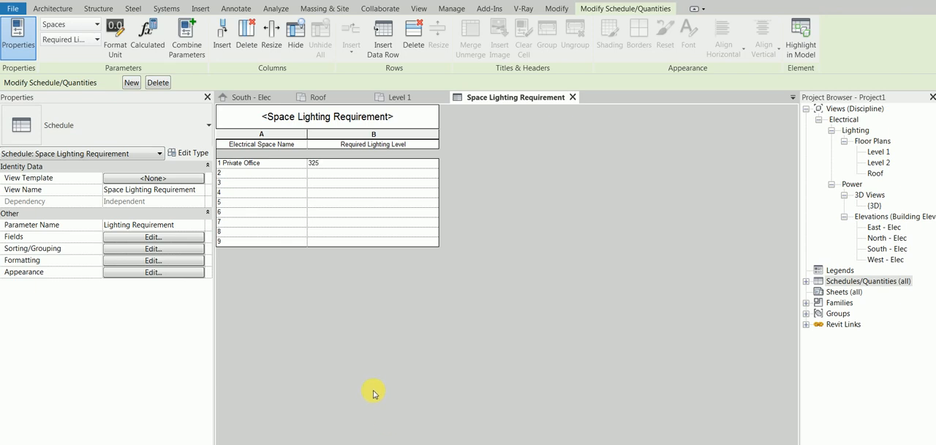
pyautogui.click(350, 212)
pyautogui.click(356, 174)
pyautogui.click(353, 201)
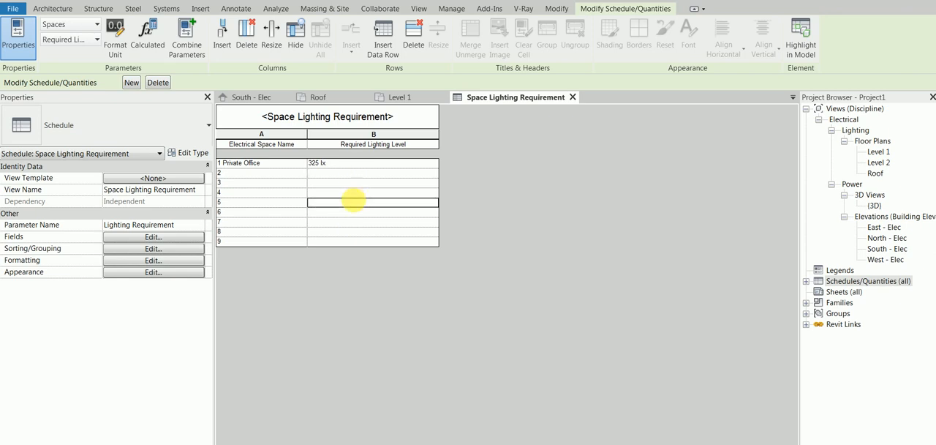